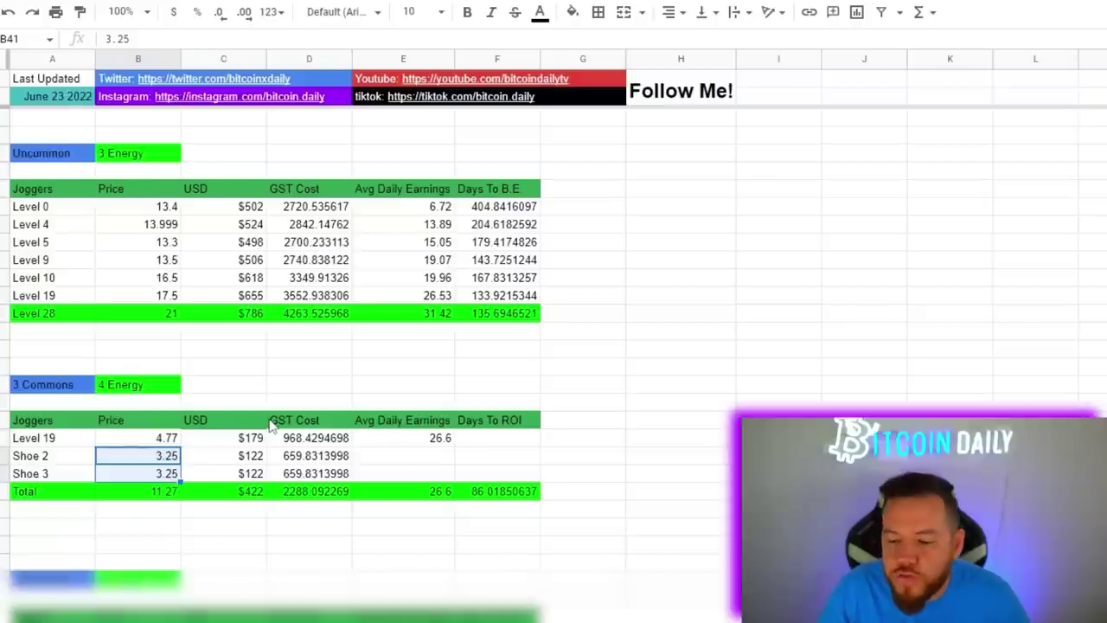
Review the USD costs of the 3 Commons shoes, their total cost and the total average daily earnings.
left_click(254, 456)
left_click(253, 473)
left_click(235, 491)
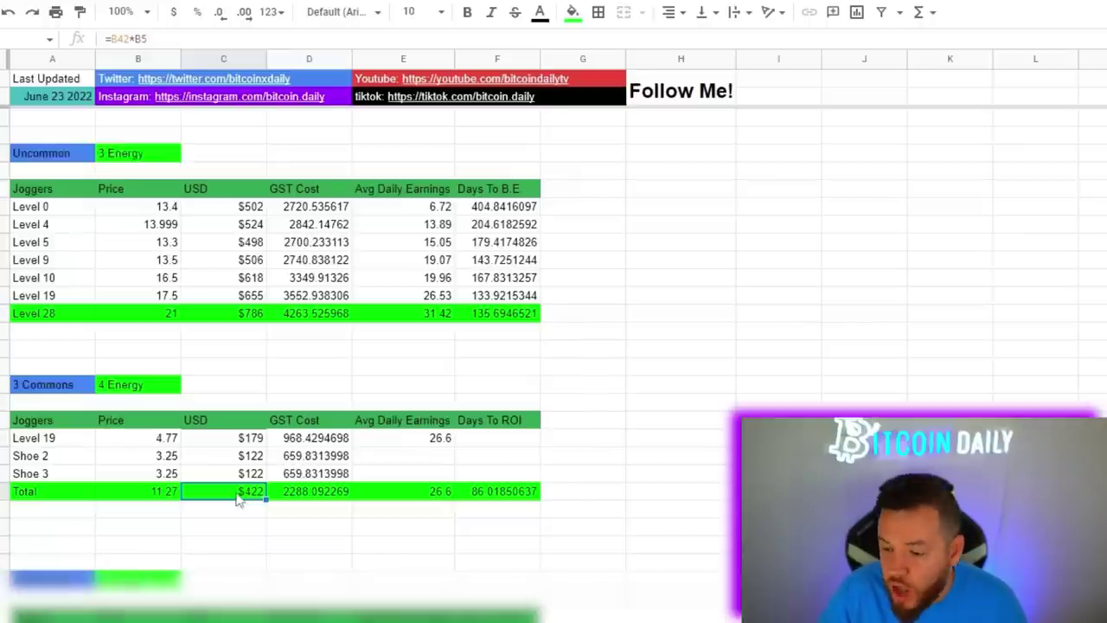
left_click(408, 493)
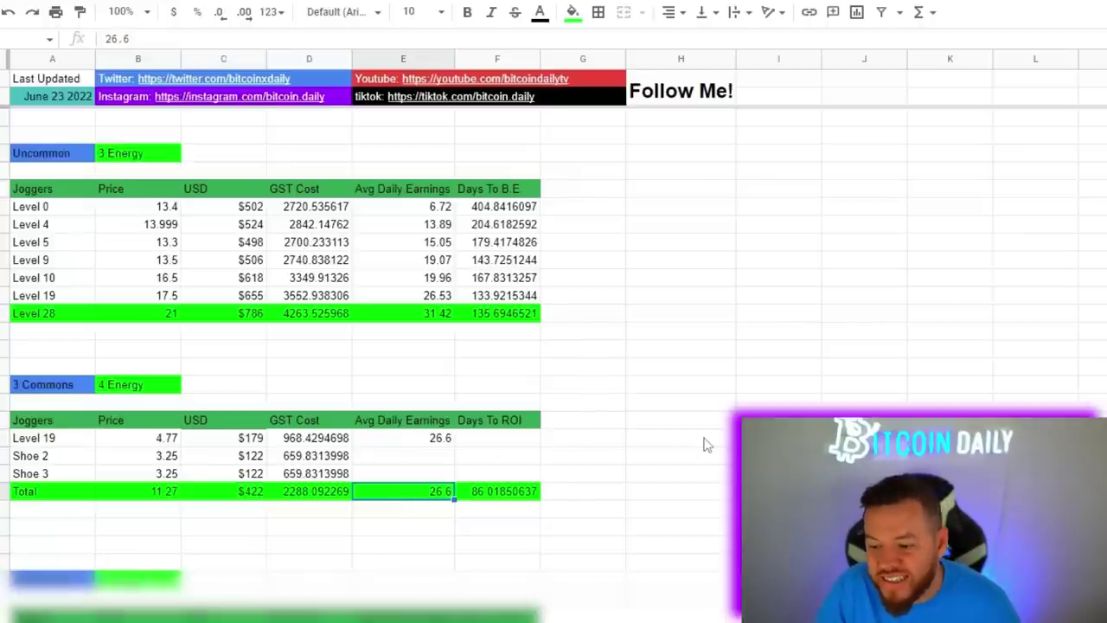
Change the last column header of the 3 Commons table to "Days To B.E." and check that column's total.
key("ctrl+z")
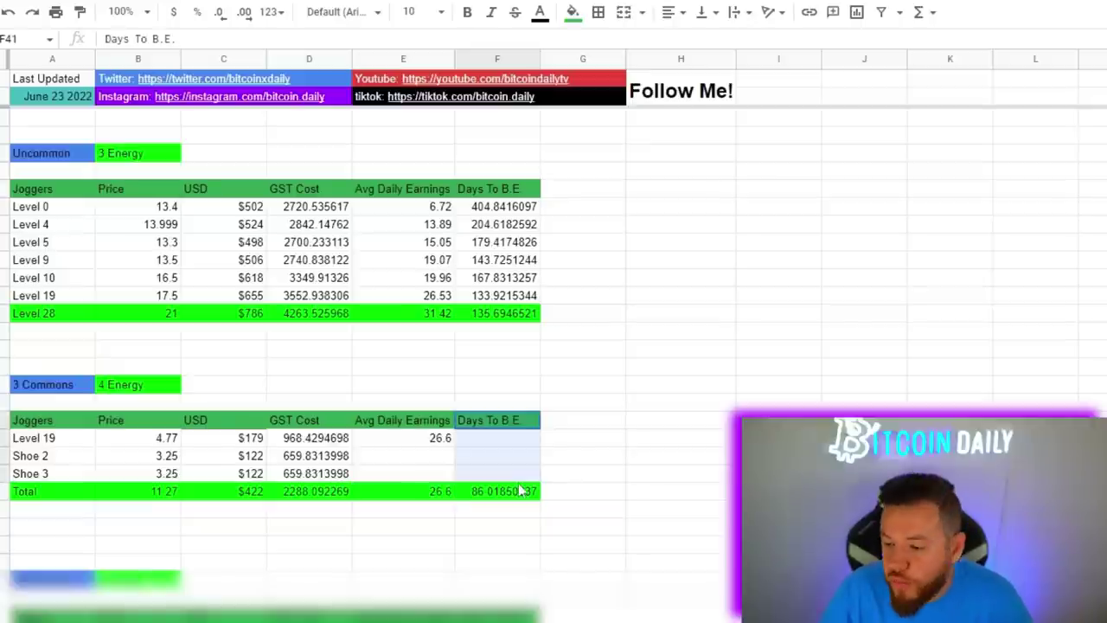
left_click(521, 491)
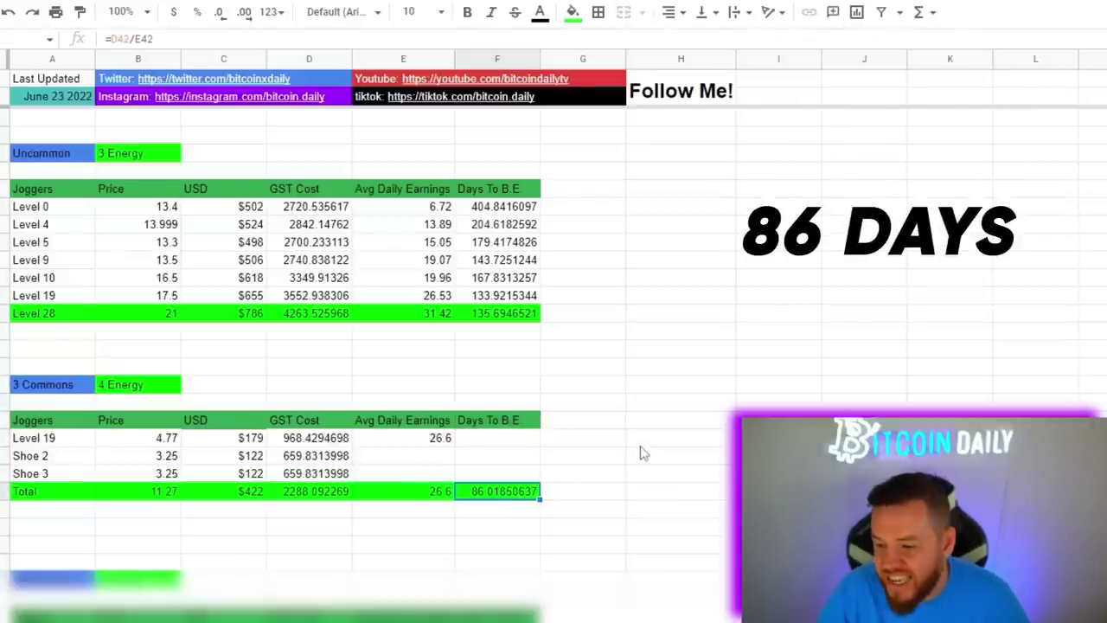
Compare the 3 Commons total USD cost with the Uncommon Level 28 cost and check the Level 28 average daily earnings.
left_click(247, 497)
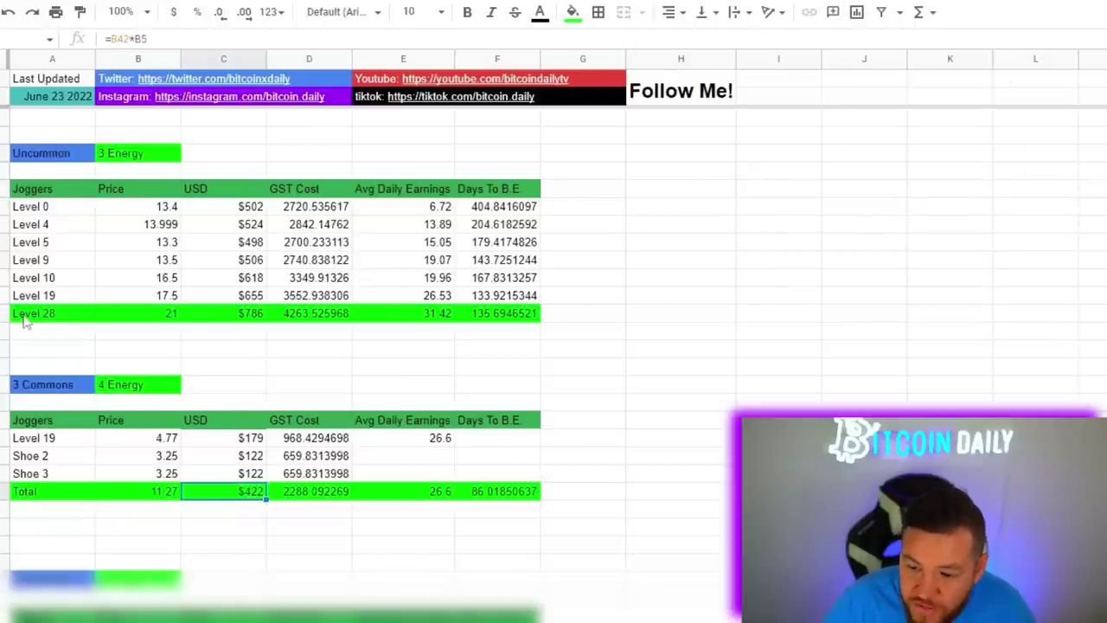
left_click(250, 316)
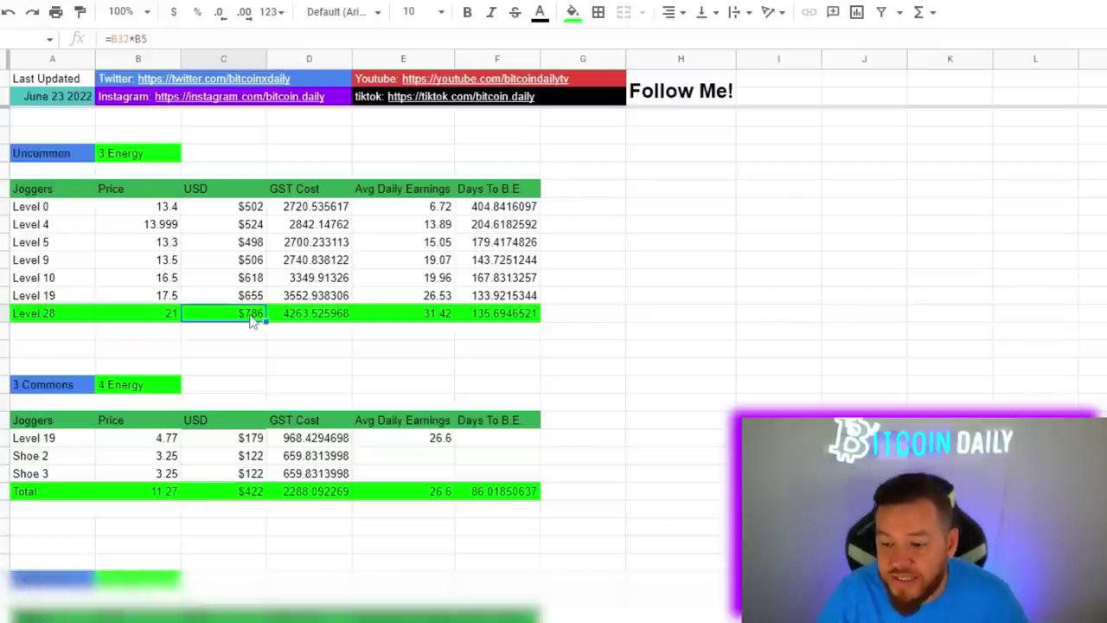
left_click(249, 498)
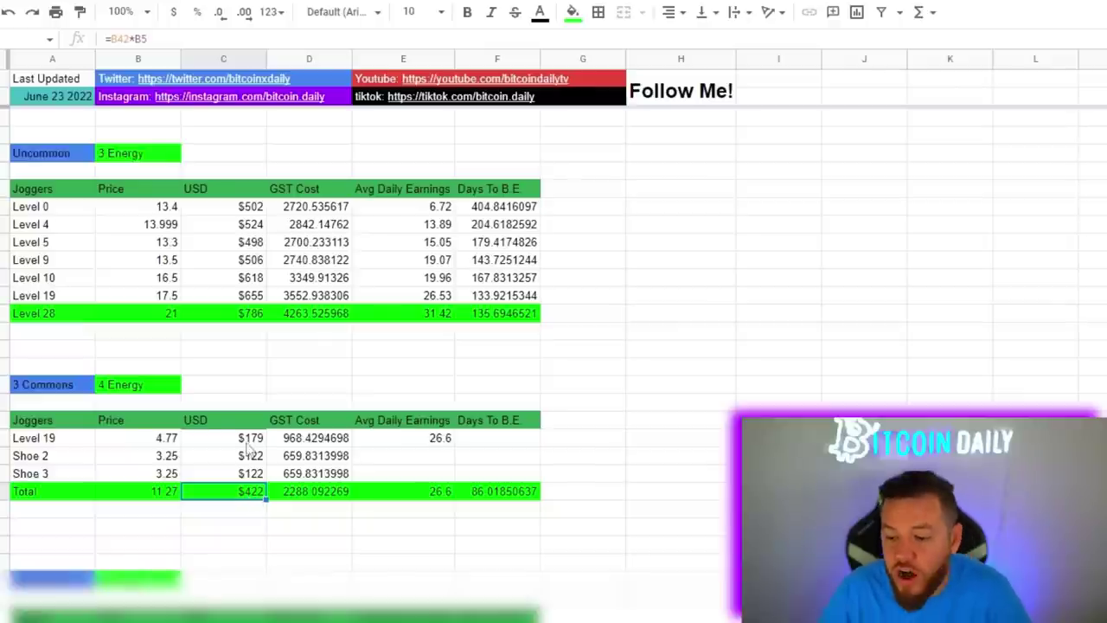
left_click(433, 316)
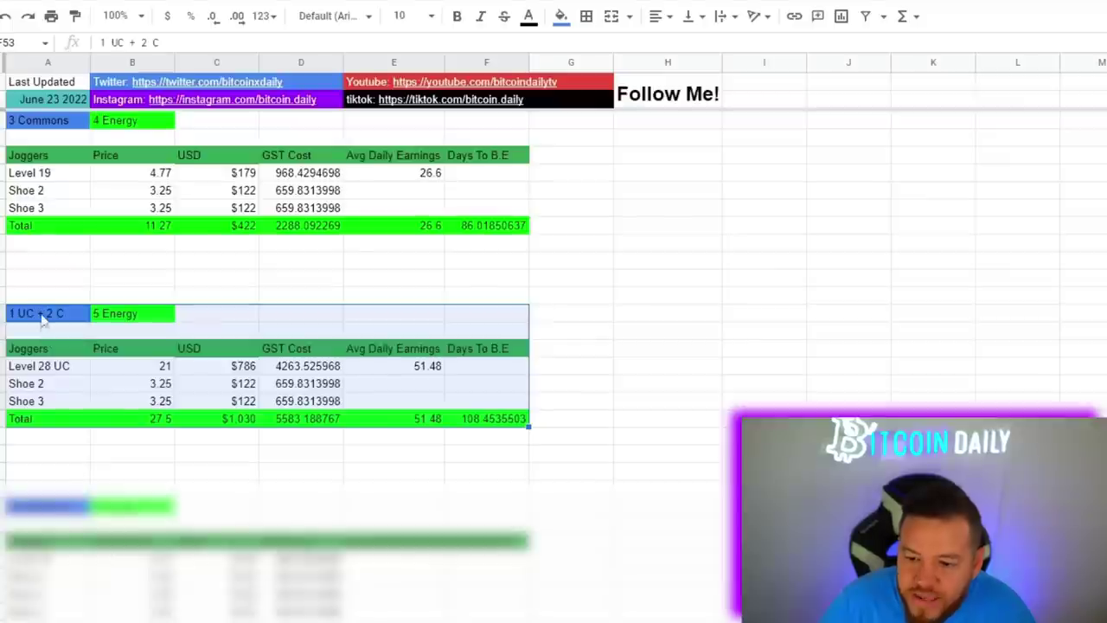
Examine the 1 UC + 2 C setup's Level 28 shoe and energy, comparing it with the Level 28 row of the Uncommon table.
left_click(47, 367)
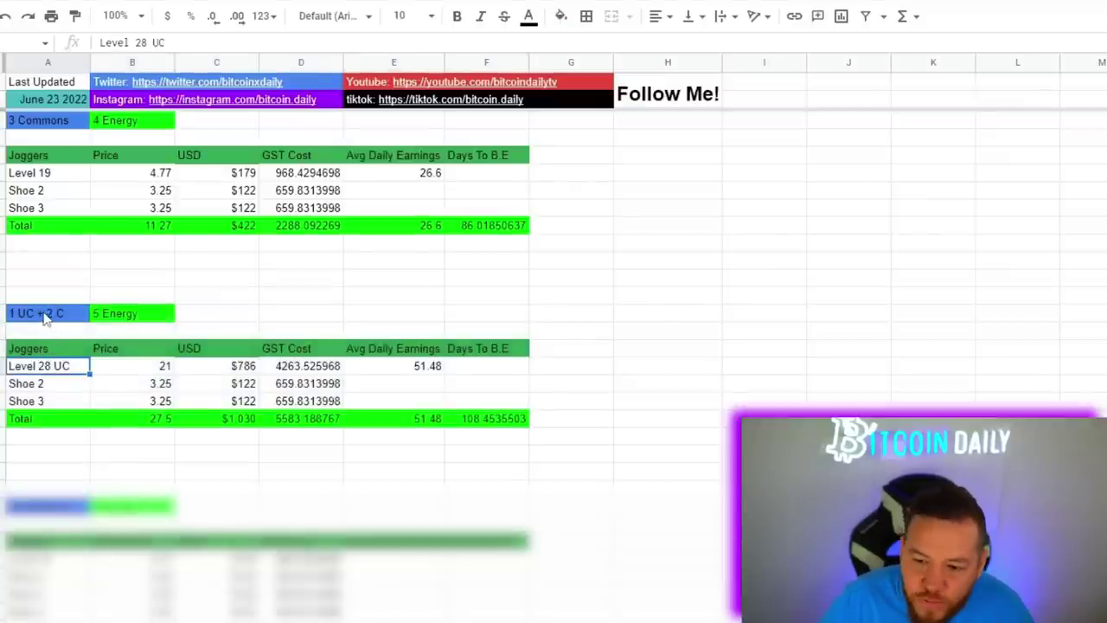
left_click(41, 316)
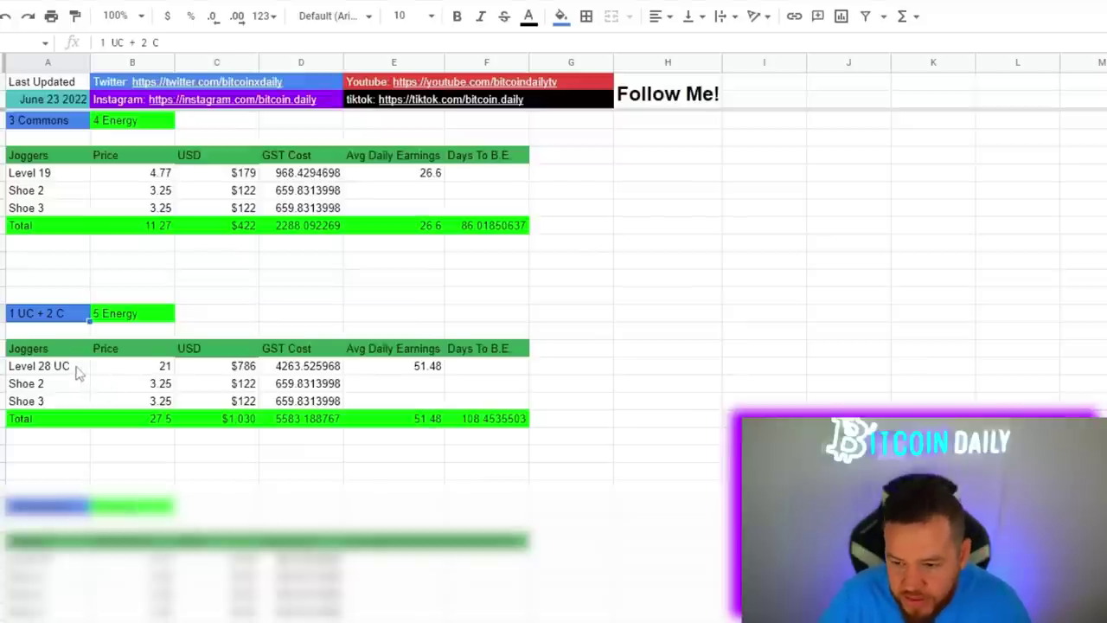
left_click(114, 317)
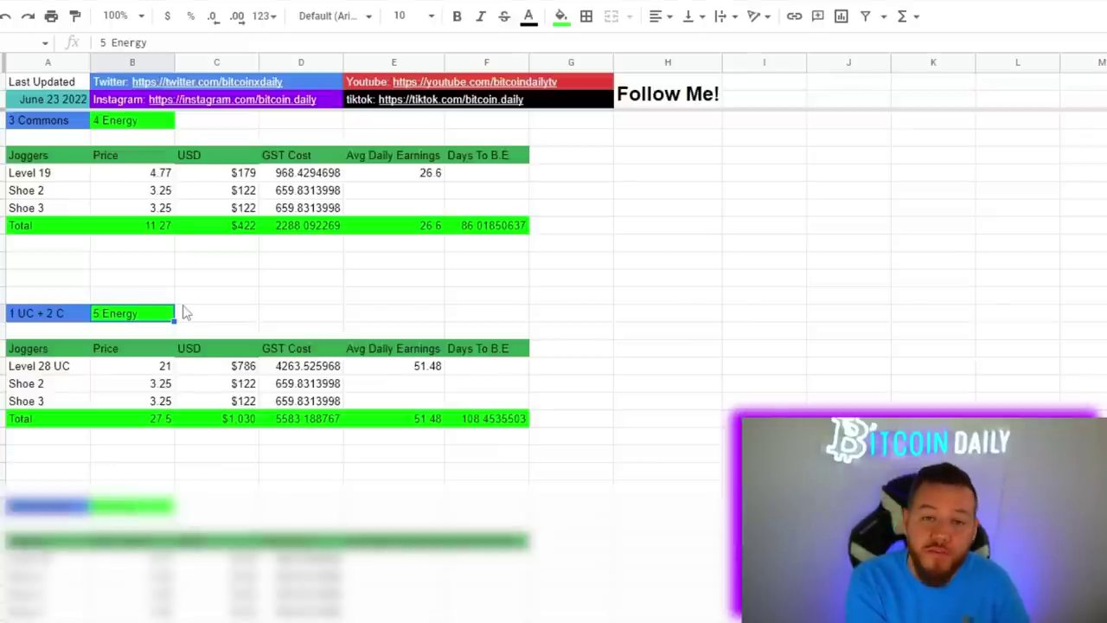
scroll(155, 346, "up", 2)
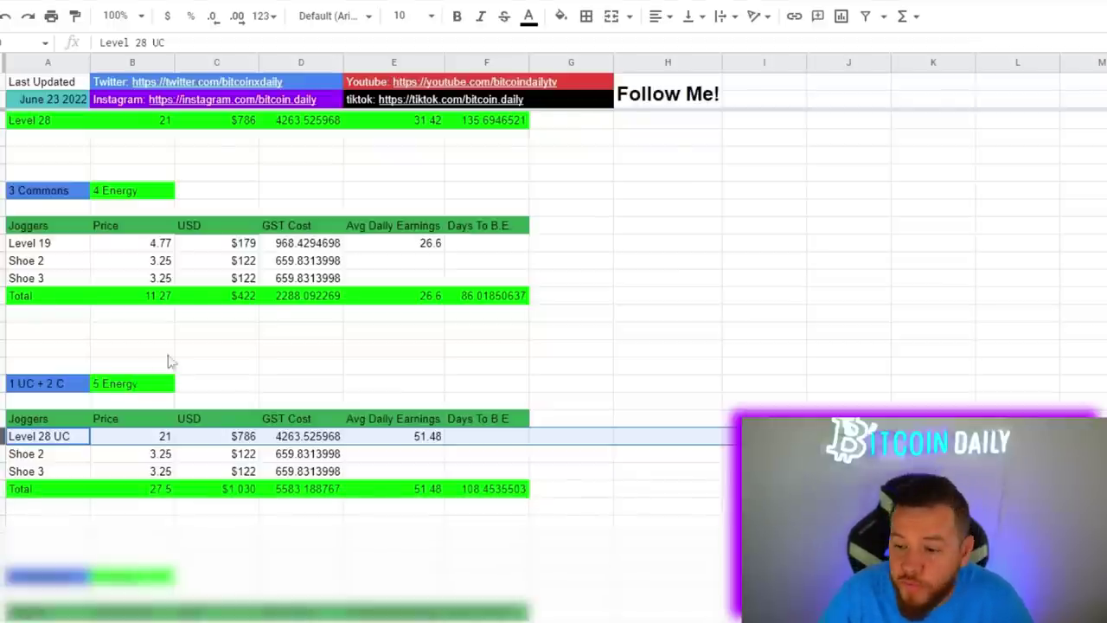
scroll(171, 361, "up", 5)
left_click(52, 331)
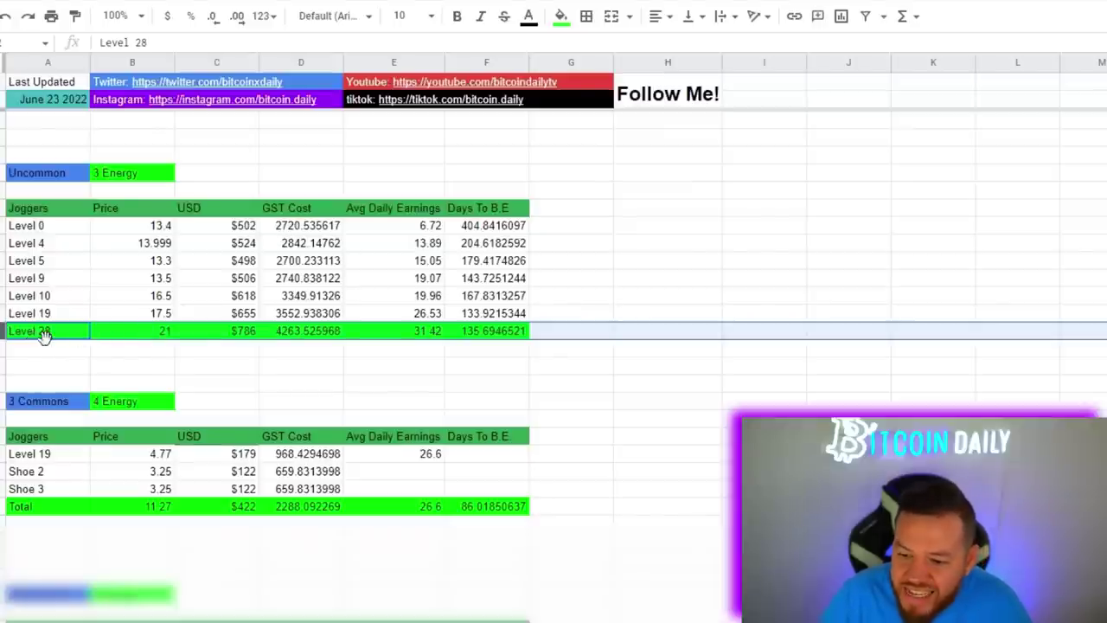
scroll(155, 354, "up", 1)
Check the total USD cost, average daily earnings and days to break even of the 1 UC + 2 C setup.
scroll(152, 372, "down", 5)
scroll(152, 372, "down", 2)
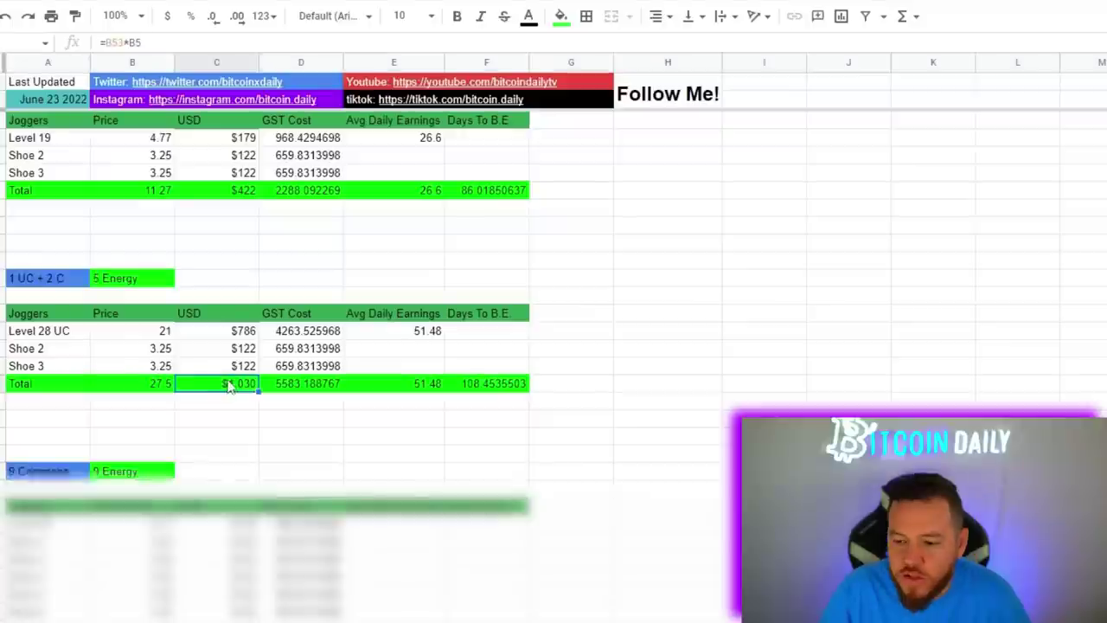
left_click(227, 383)
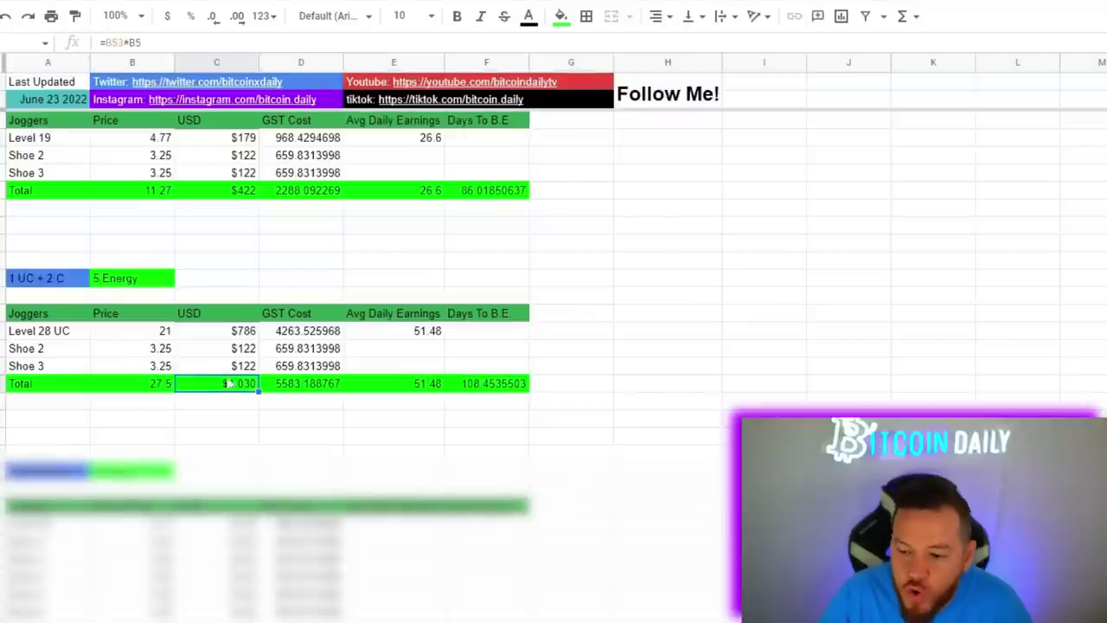
left_click(425, 383)
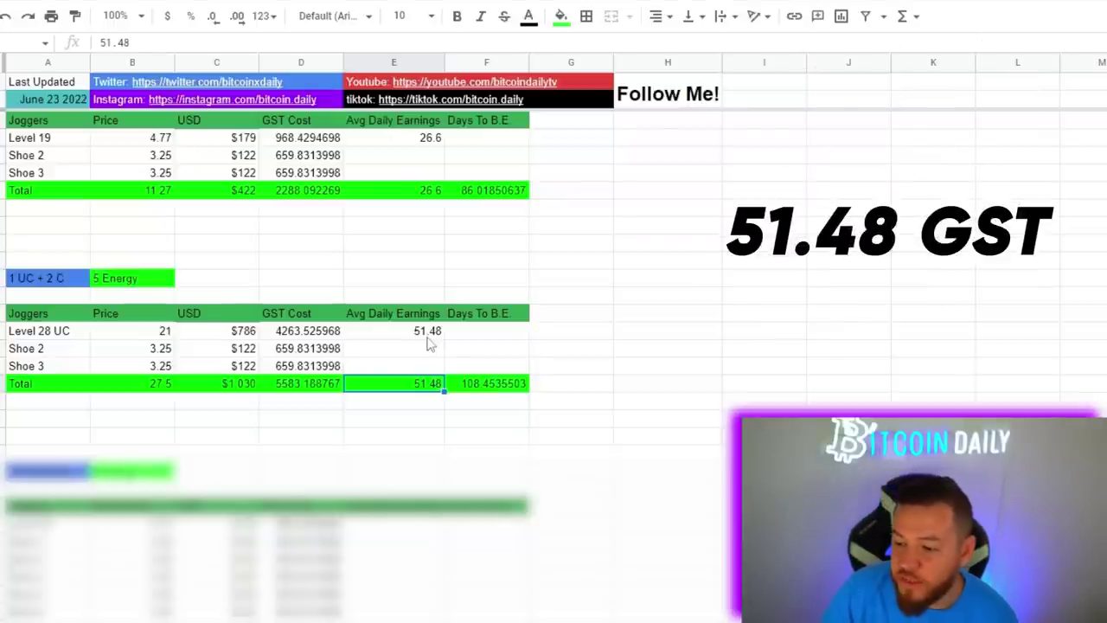
left_click(494, 384)
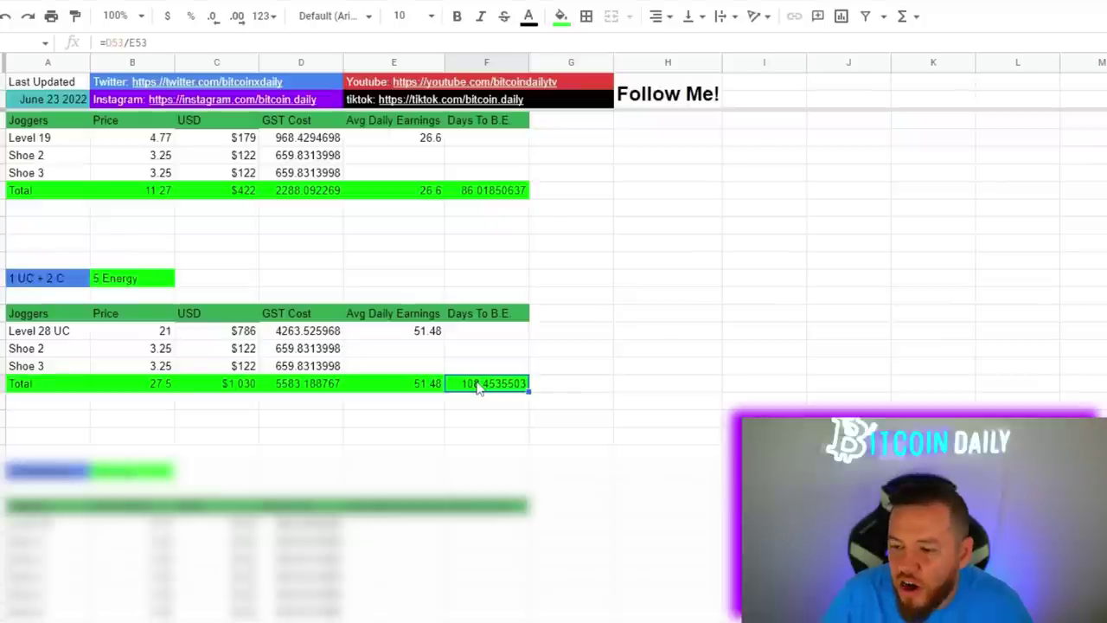
Compare the break-even days and average daily earnings of the 3 Commons table with those of the 1 UC + 2 C table.
scroll(476, 387, "up", 3)
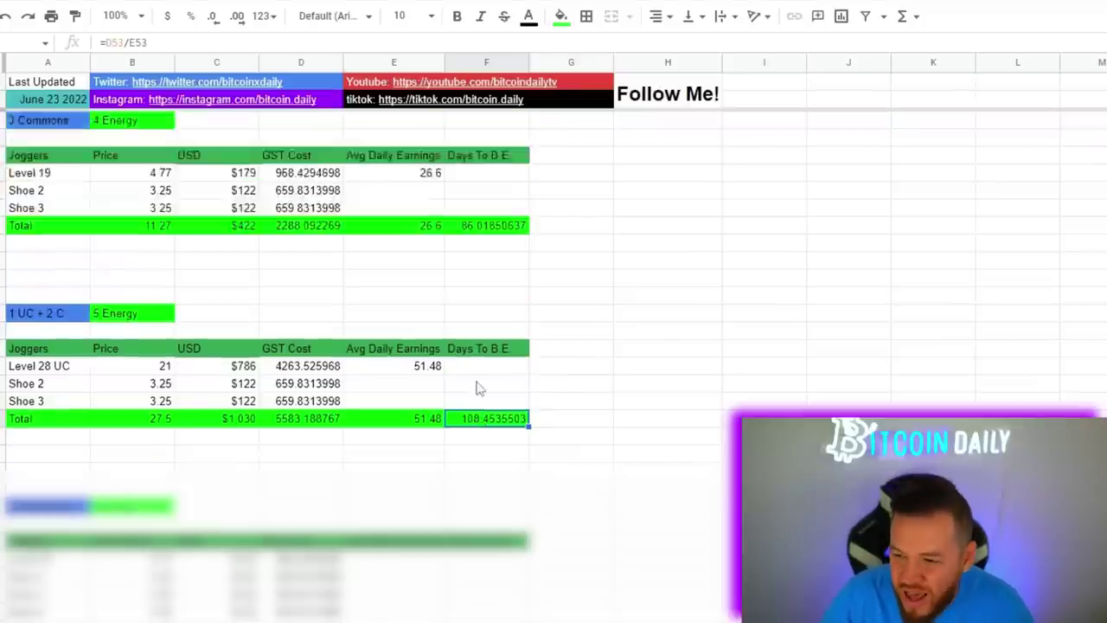
left_click(483, 319)
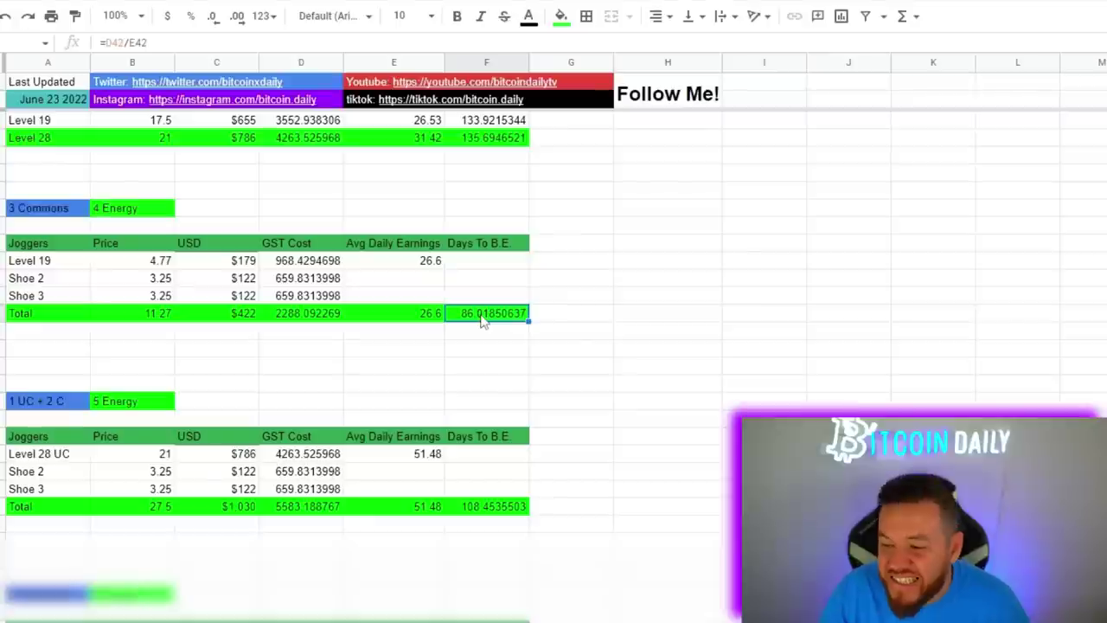
left_click_drag(431, 461, 422, 515)
left_click(417, 458)
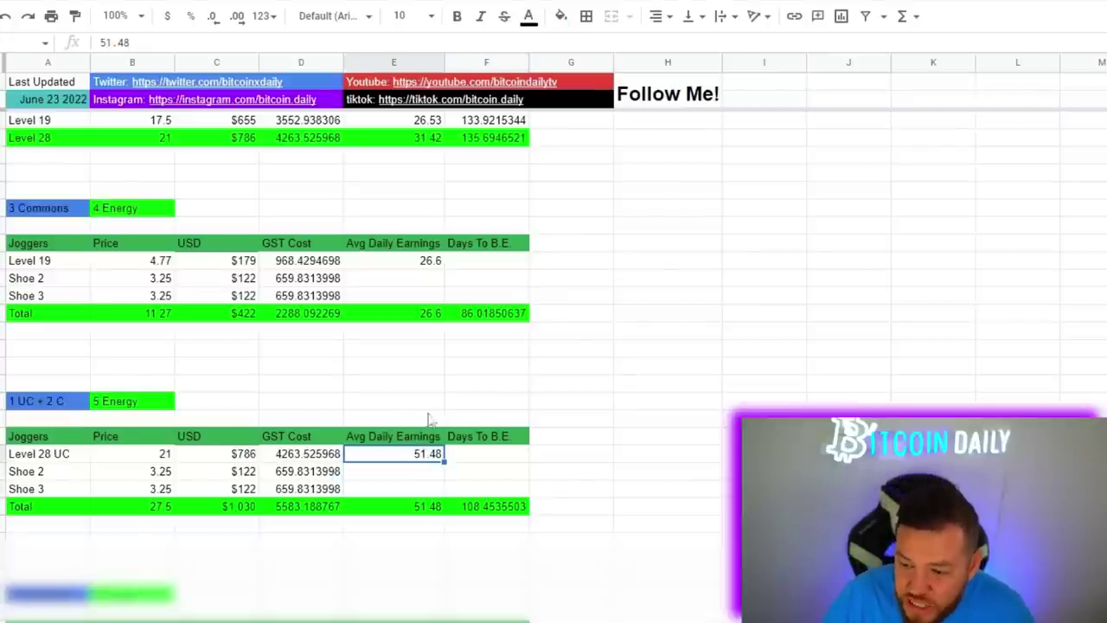
left_click_drag(428, 316, 427, 259)
left_click(430, 316)
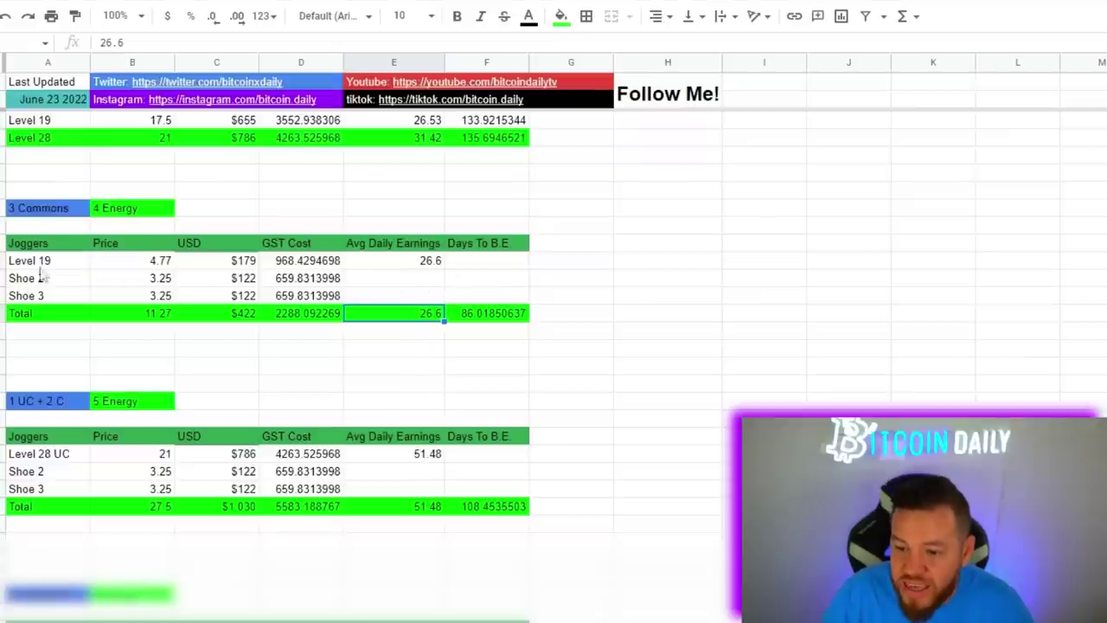
left_click_drag(44, 244, 484, 313)
left_click_drag(31, 436, 457, 509)
left_click(427, 508)
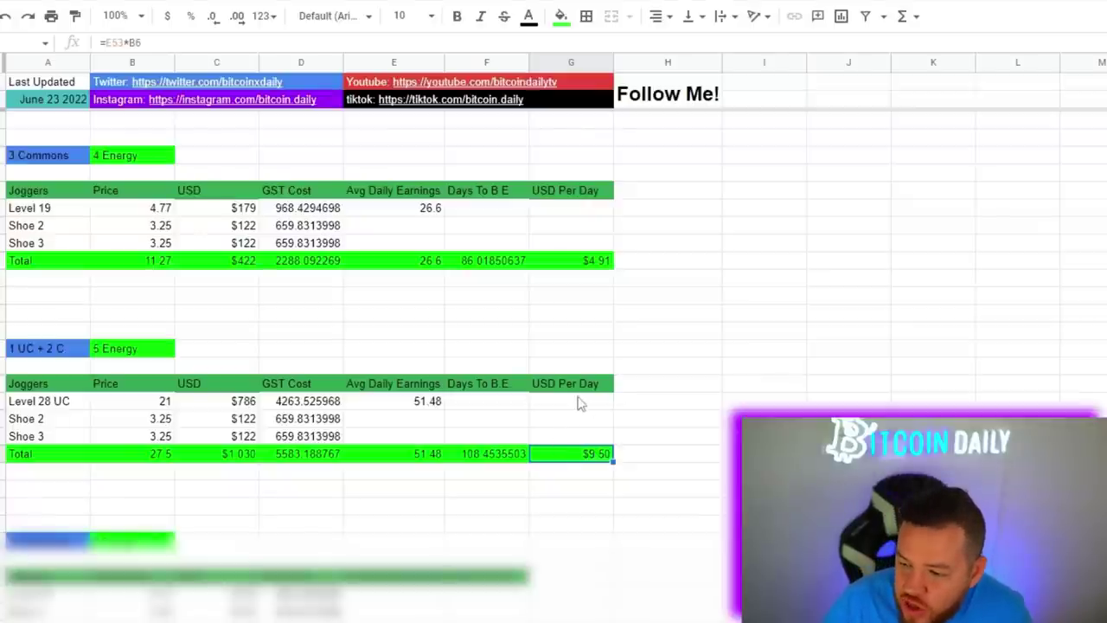
Compare the USD Per Day totals of the 1 UC + 2 C and 3 Commons tables and review the whole 1 UC + 2 C block.
left_click(415, 455)
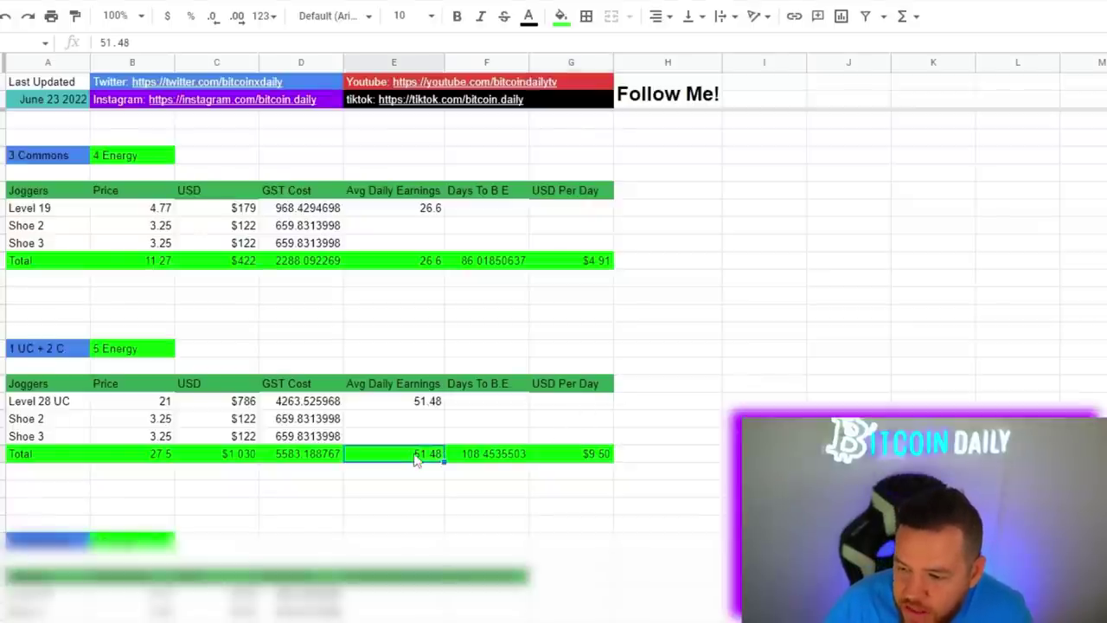
left_click(588, 456)
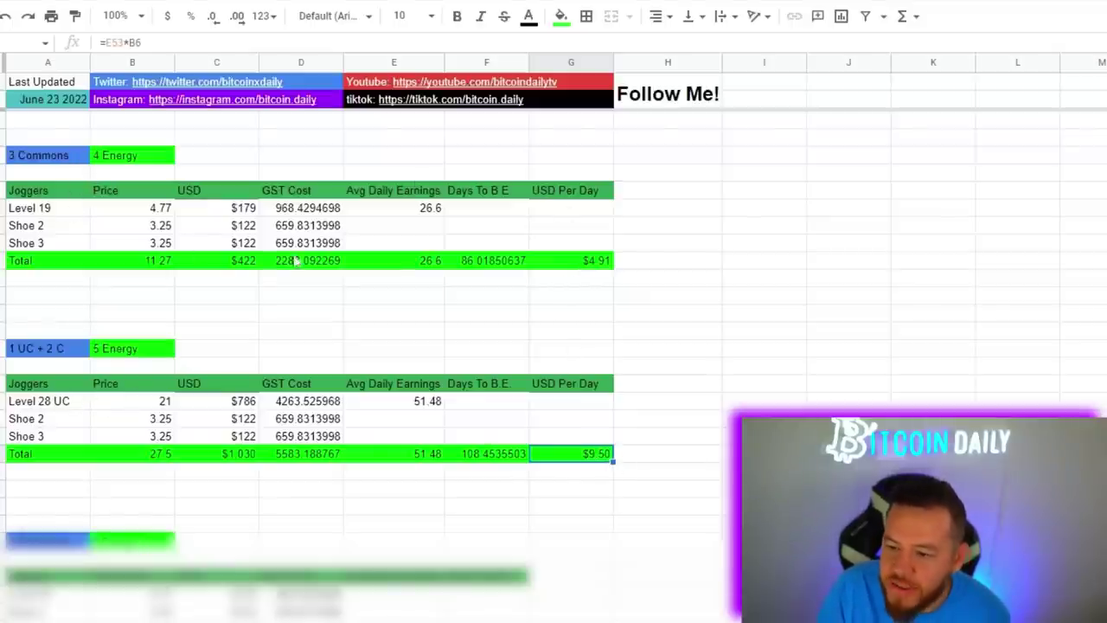
left_click(593, 268)
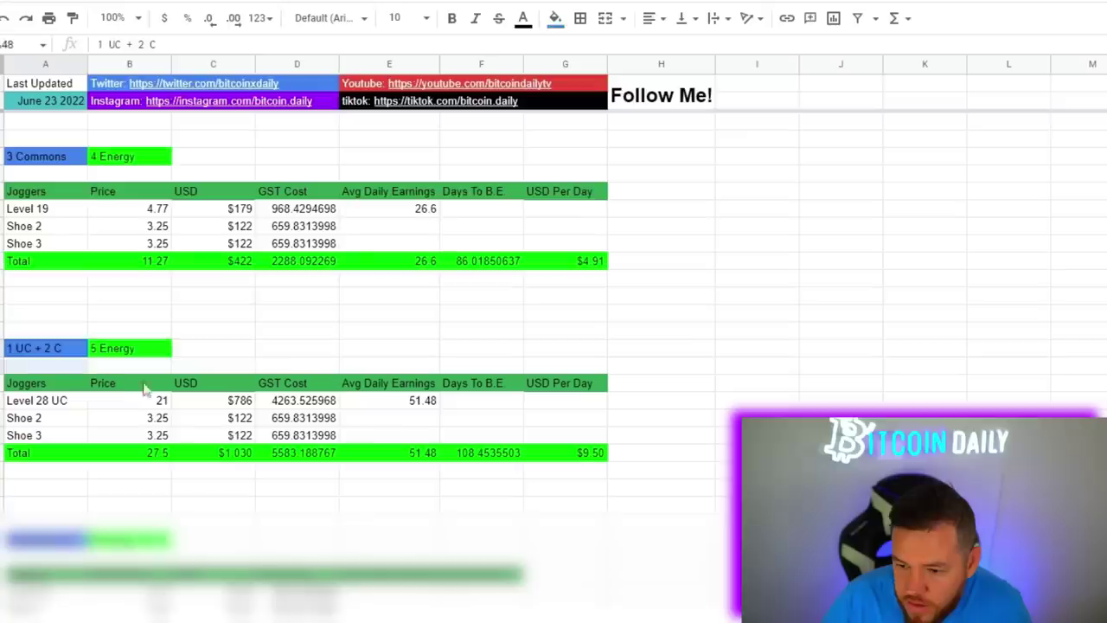
left_click_drag(144, 389, 584, 456)
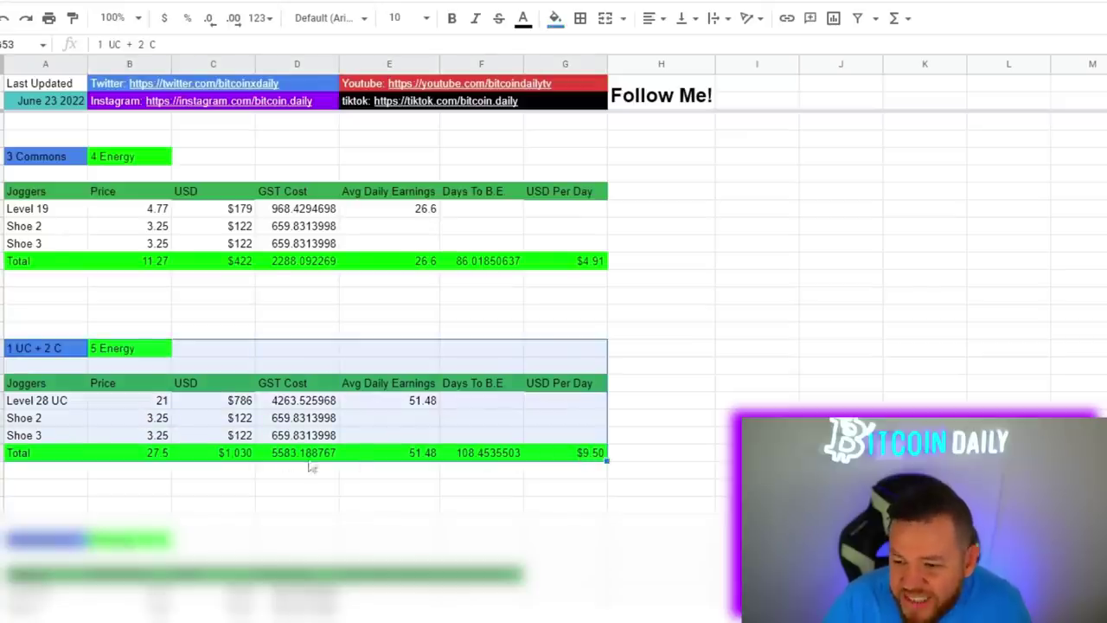
left_click(35, 353)
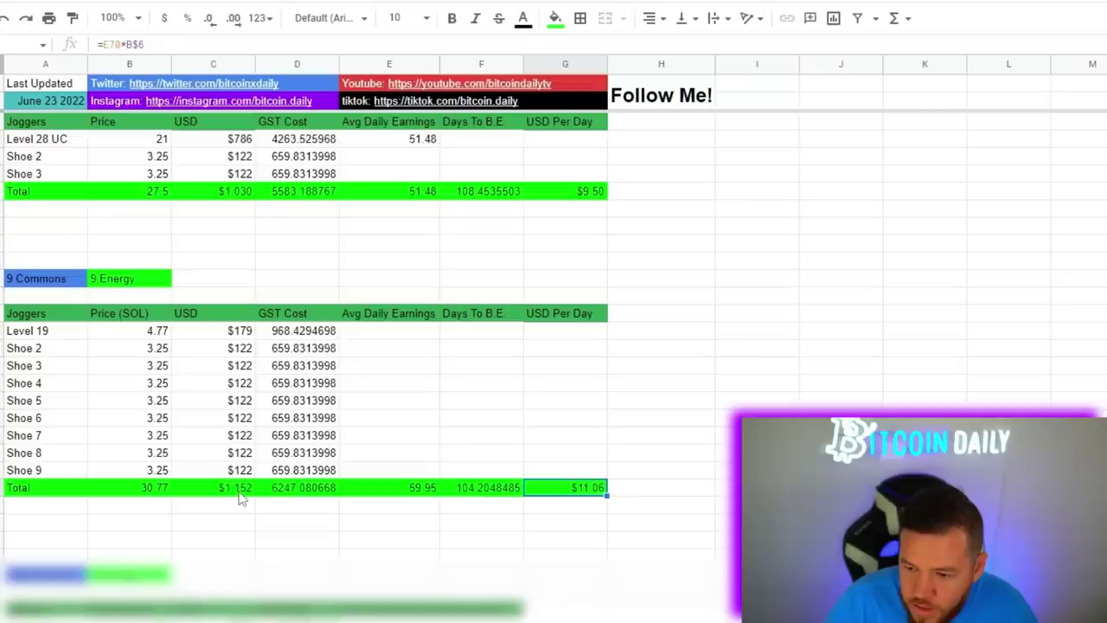
Compare the 9 Commons total cost with the 1 UC + 2 C total, and check its daily earnings, USD per day and break-even days.
left_click(241, 491)
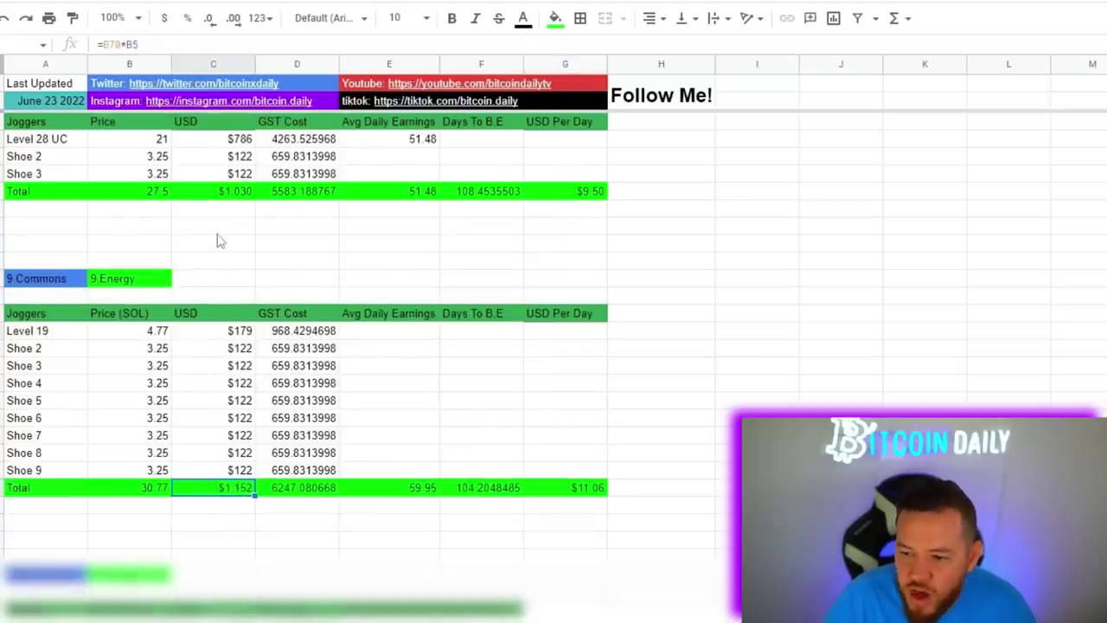
left_click(236, 196)
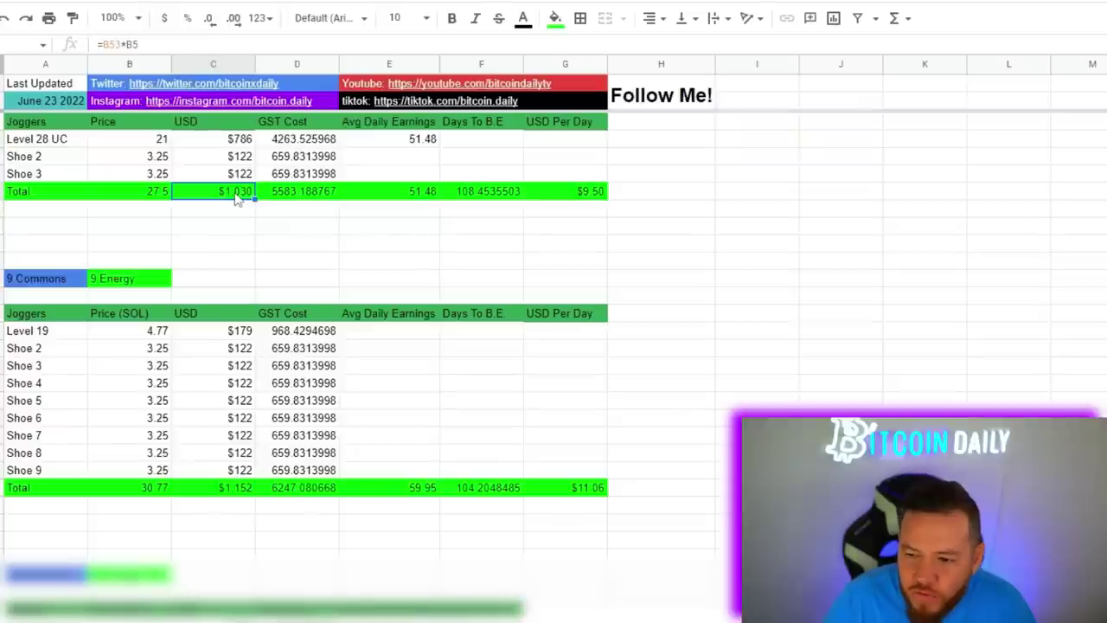
scroll(208, 218, "up", 1)
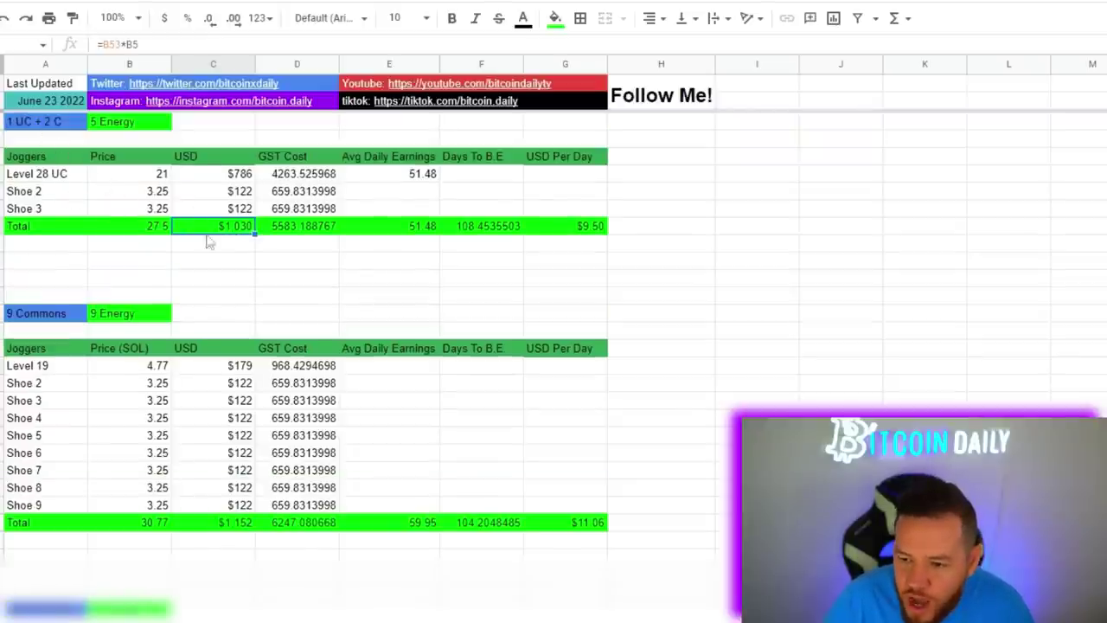
left_click(389, 522)
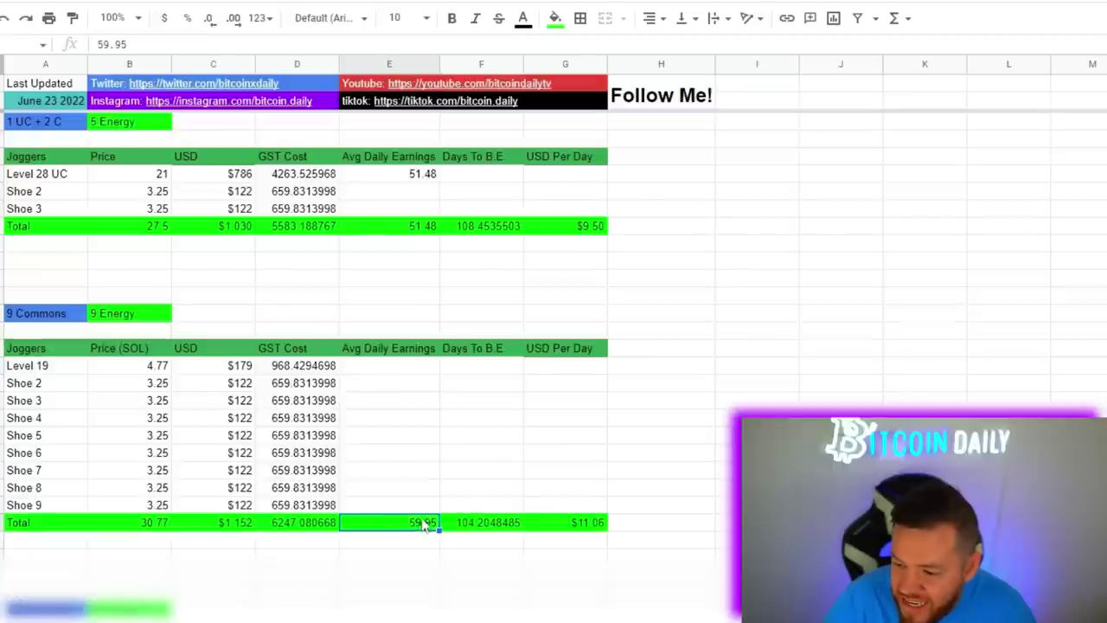
left_click(565, 522)
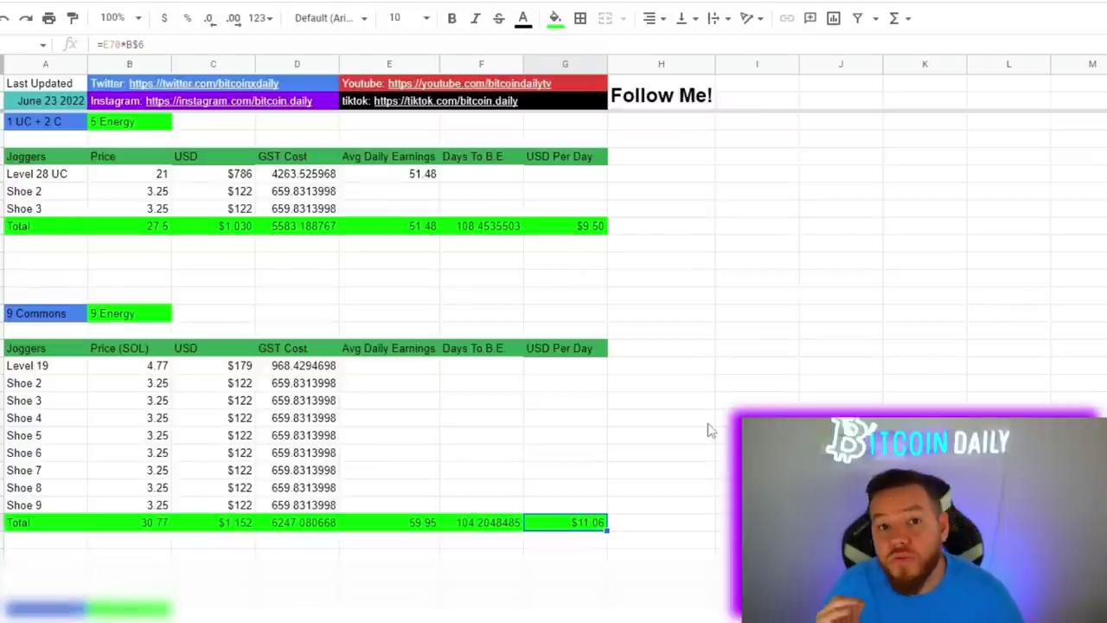
left_click(485, 527)
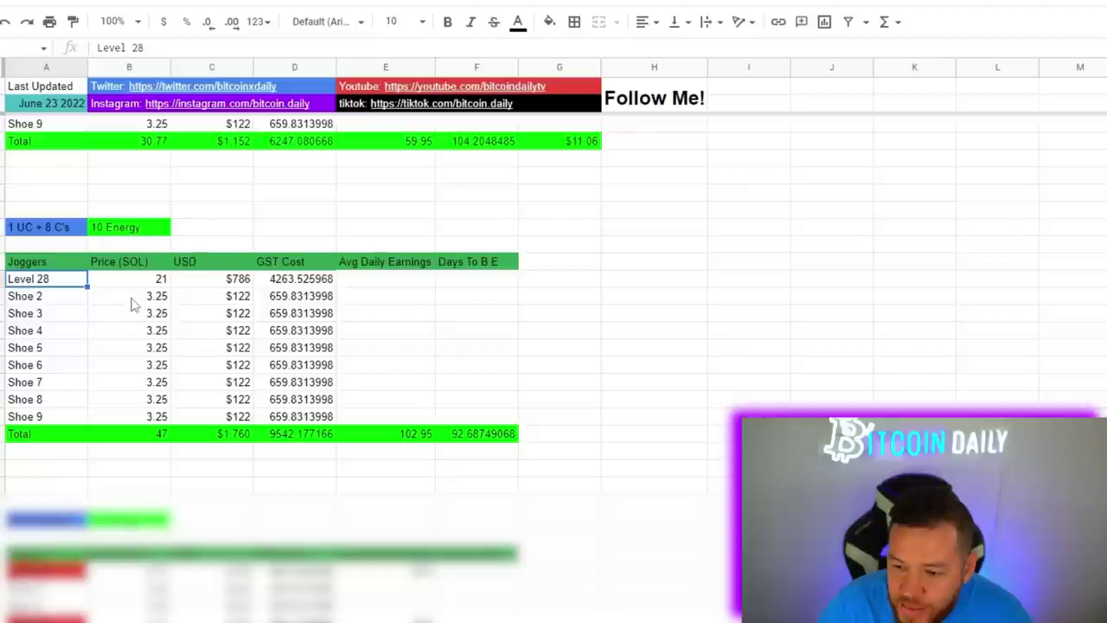
Review the 1 UC + 8 C's table's common shoe prices, total USD cost and total average daily earnings.
left_click_drag(136, 302, 163, 421)
left_click(245, 434)
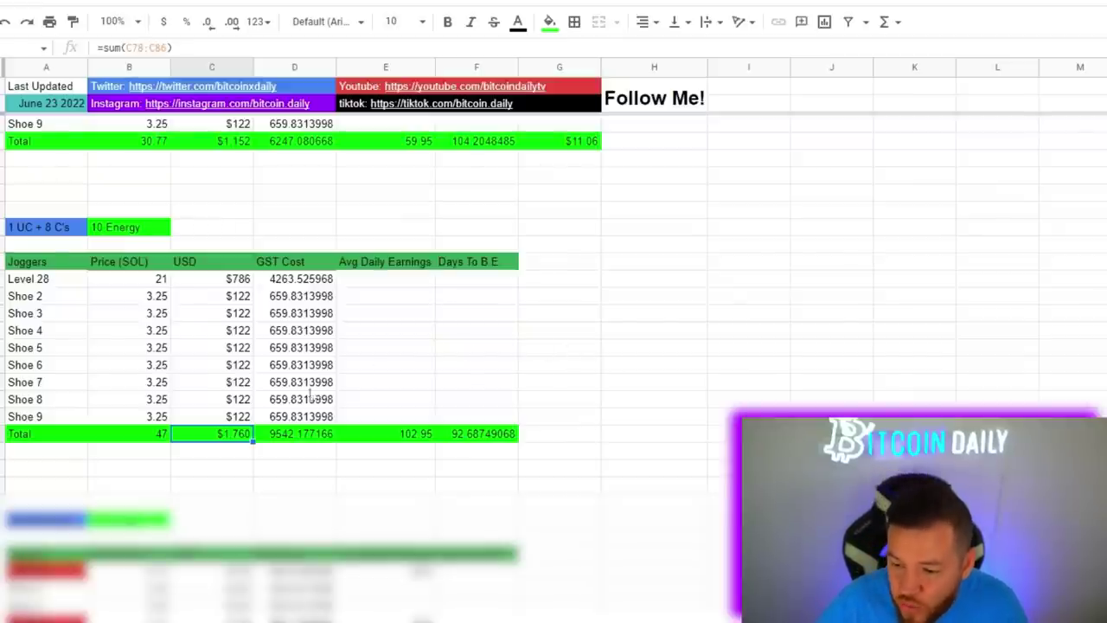
left_click(408, 433)
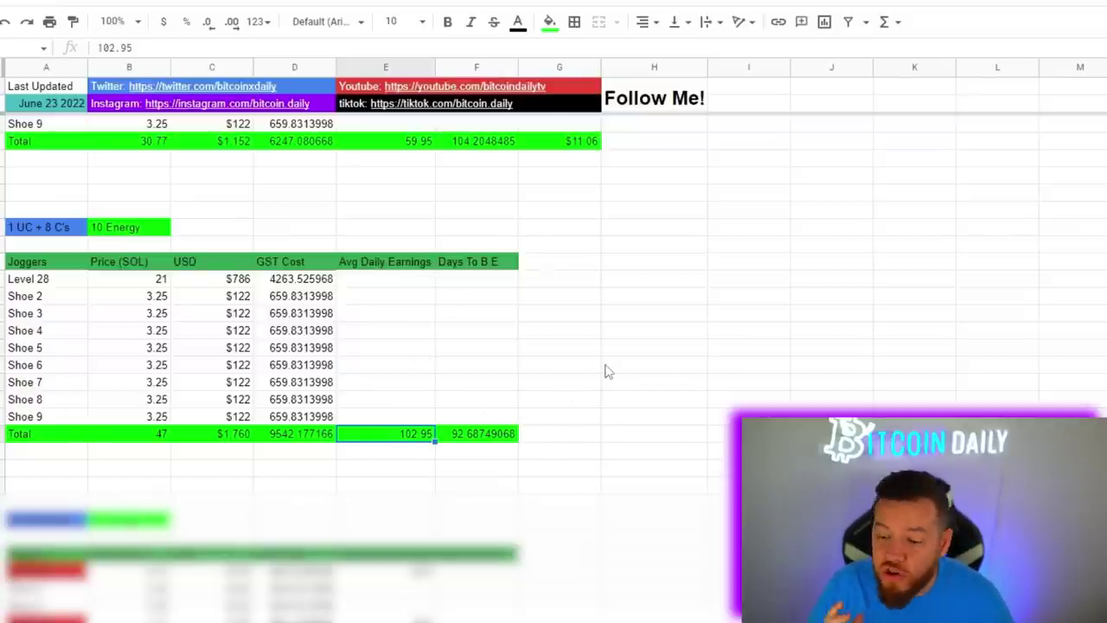
Check the 1 UC + 8 C's table's break-even days, and review the whole 9 Commons block for comparison.
left_click(473, 441)
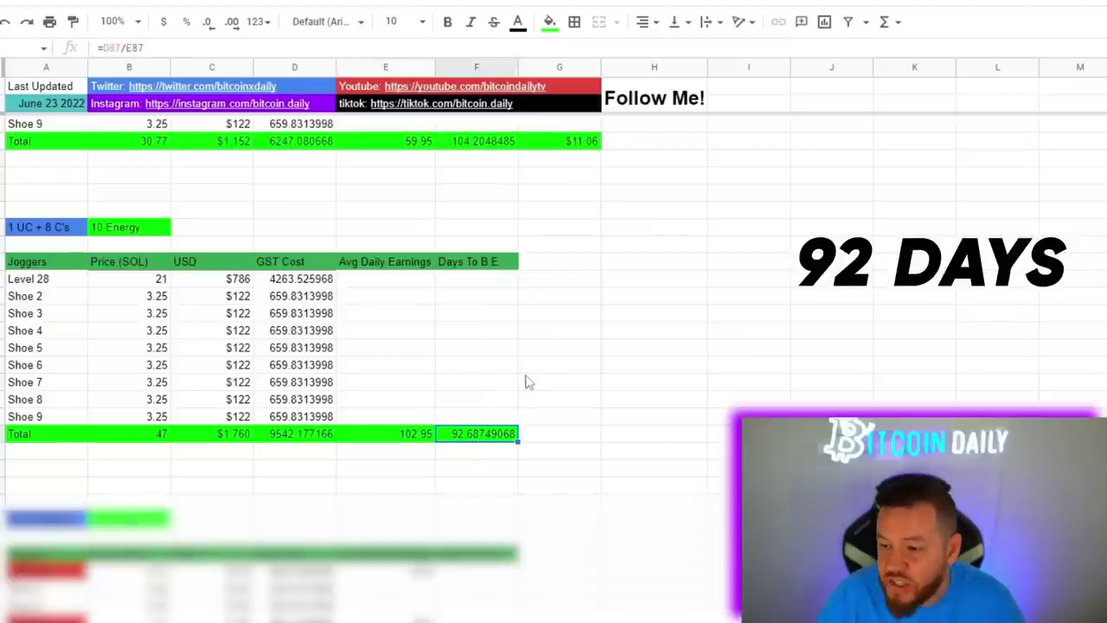
scroll(525, 381, "up", 1)
scroll(525, 381, "up", 5)
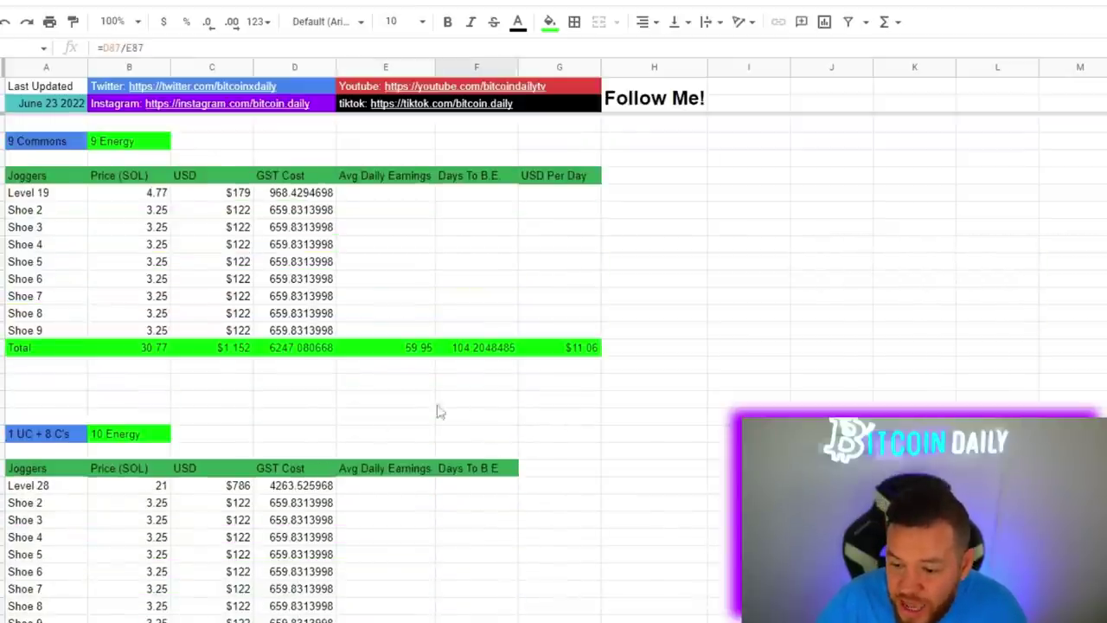
left_click_drag(26, 147, 567, 353)
Compare the USD Per Day total of the 9 Commons table with that of the 1 UC + 8 C's table.
left_click(545, 331)
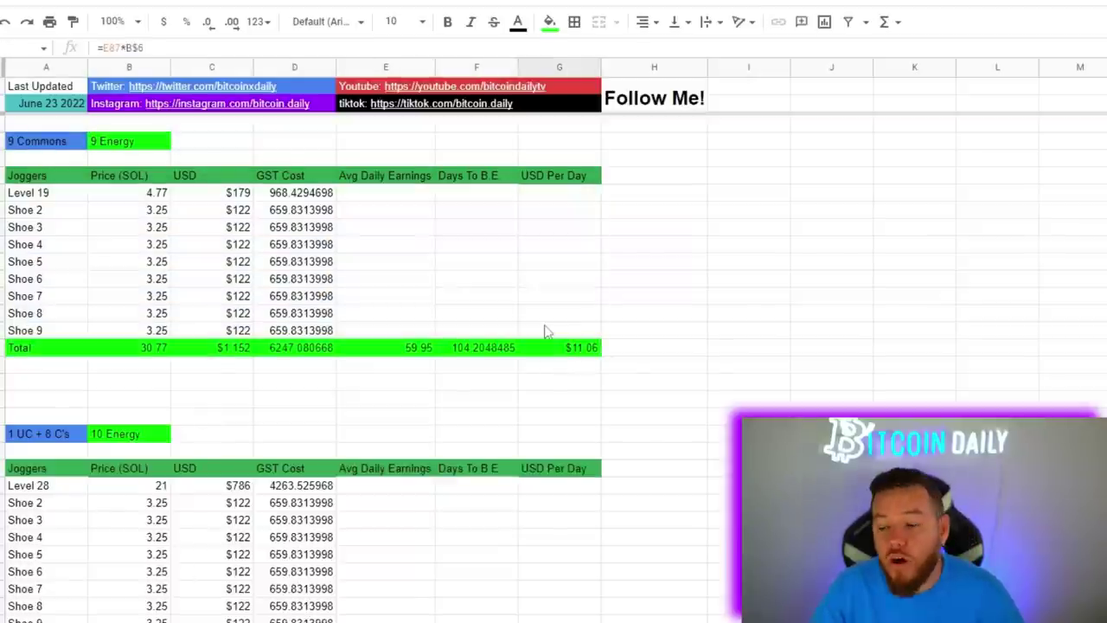
scroll(545, 329, "down", 2)
left_click(575, 552)
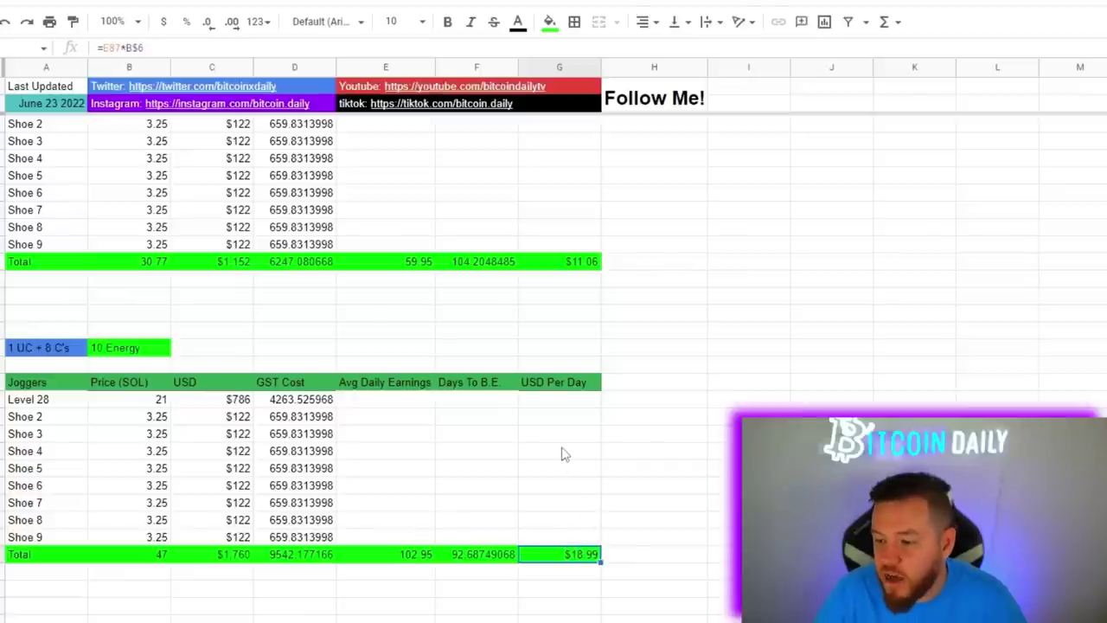
Compare the total Days To B.E. of the 1 UC + 8 C's table with those of the 9 Commons and 1 UC + 2 C tables.
left_click(485, 553)
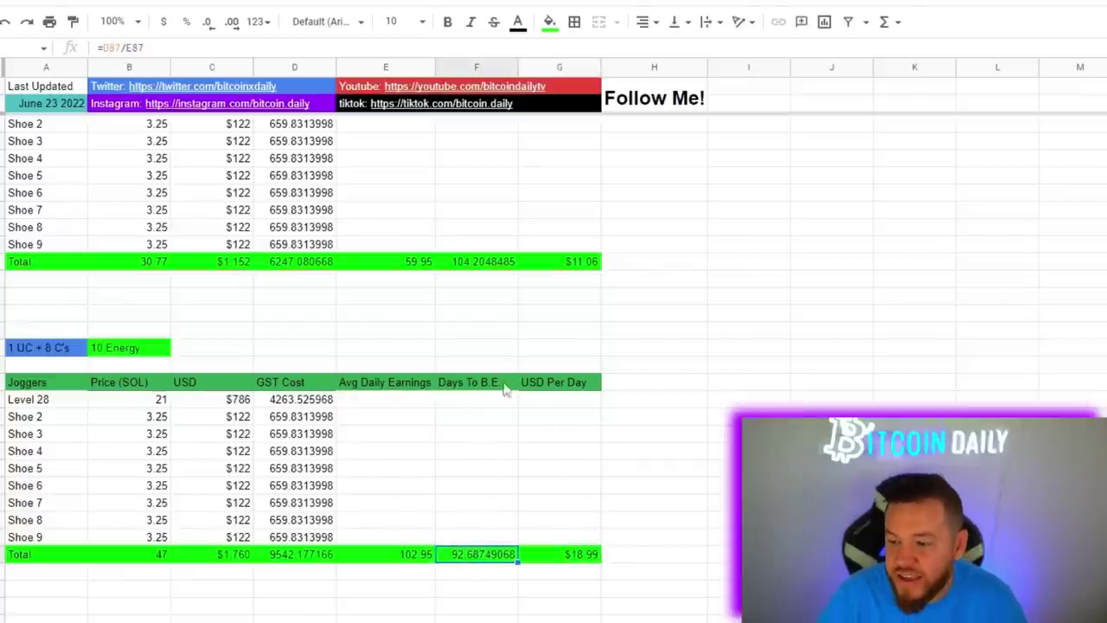
scroll(493, 372, "up", 1)
left_click(478, 351)
scroll(478, 350, "up", 3)
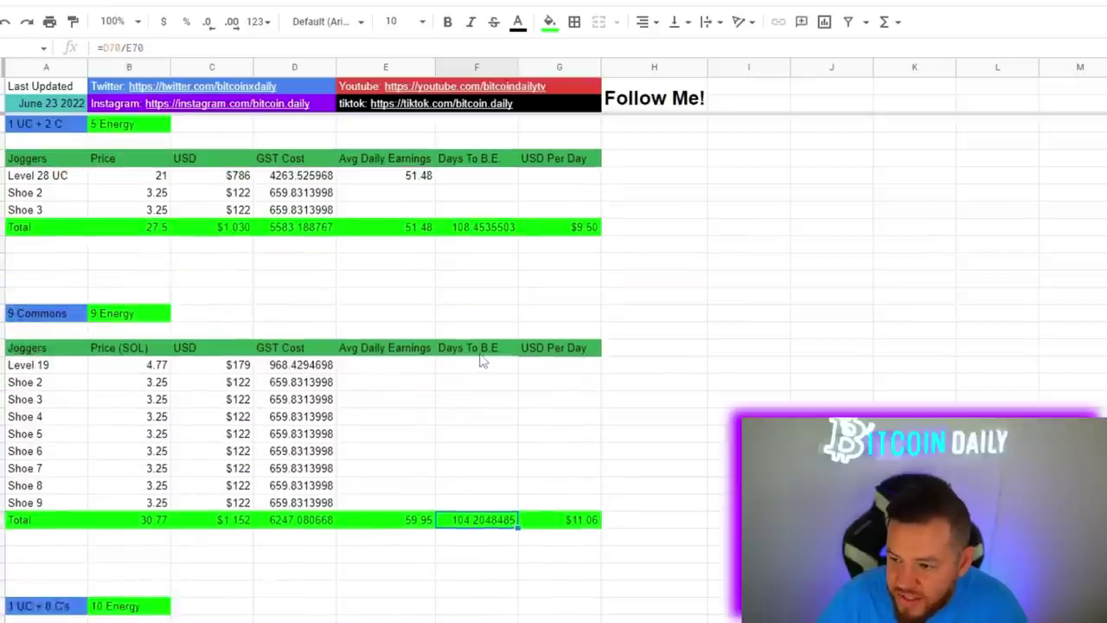
scroll(489, 403, "down", 1)
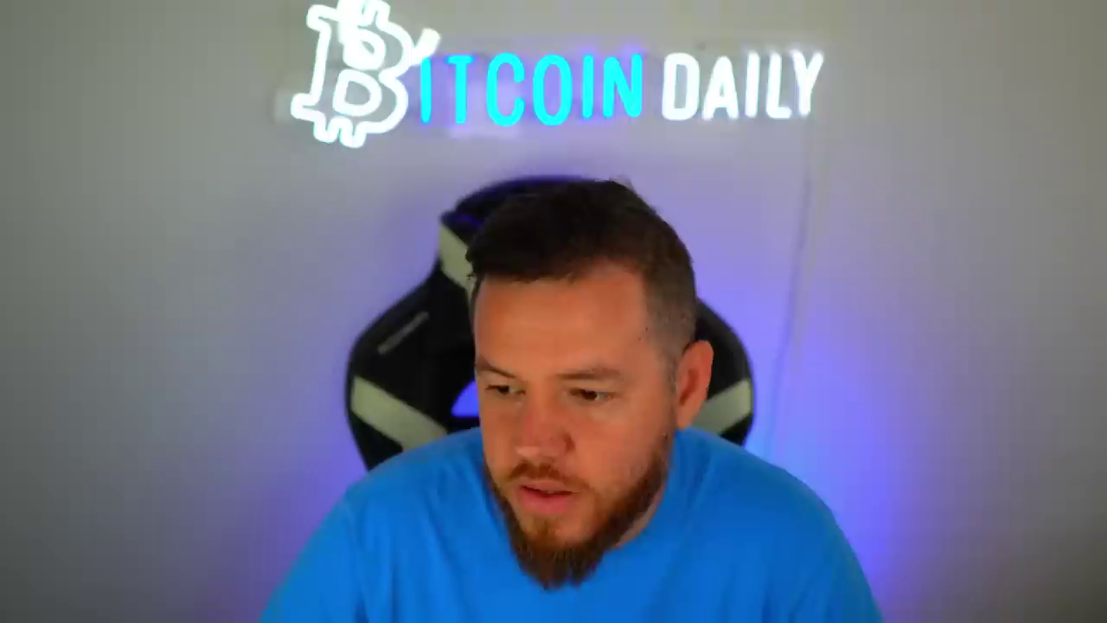